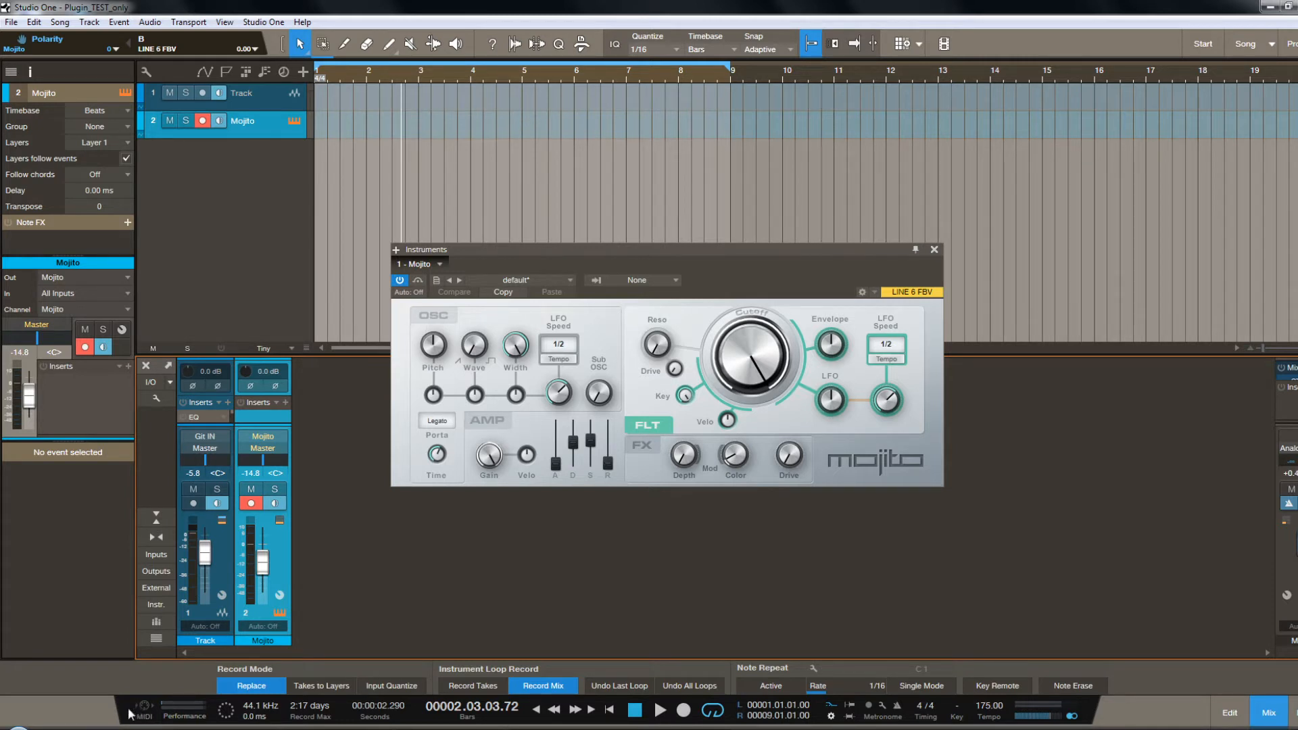
Reconnect the removable MIDI devices through the MIDI Monitor and close the monitor.
left_click(145, 708)
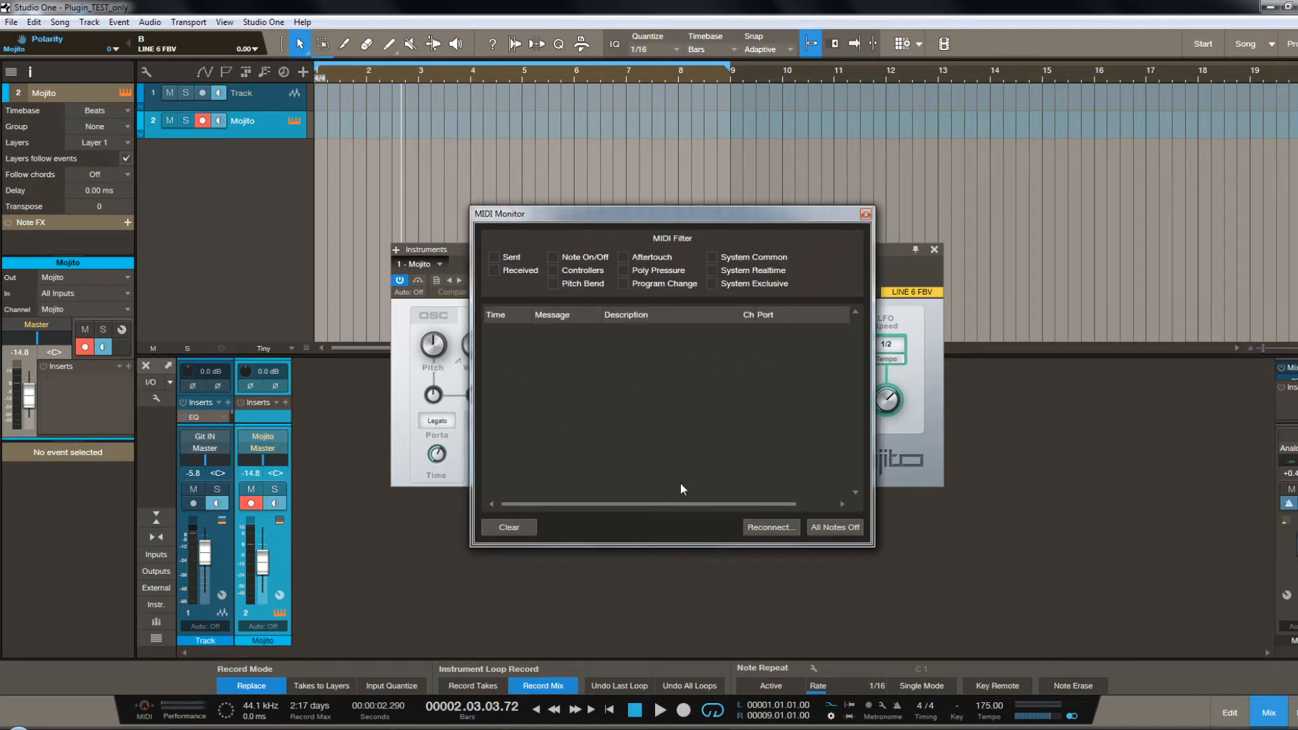
left_click(772, 527)
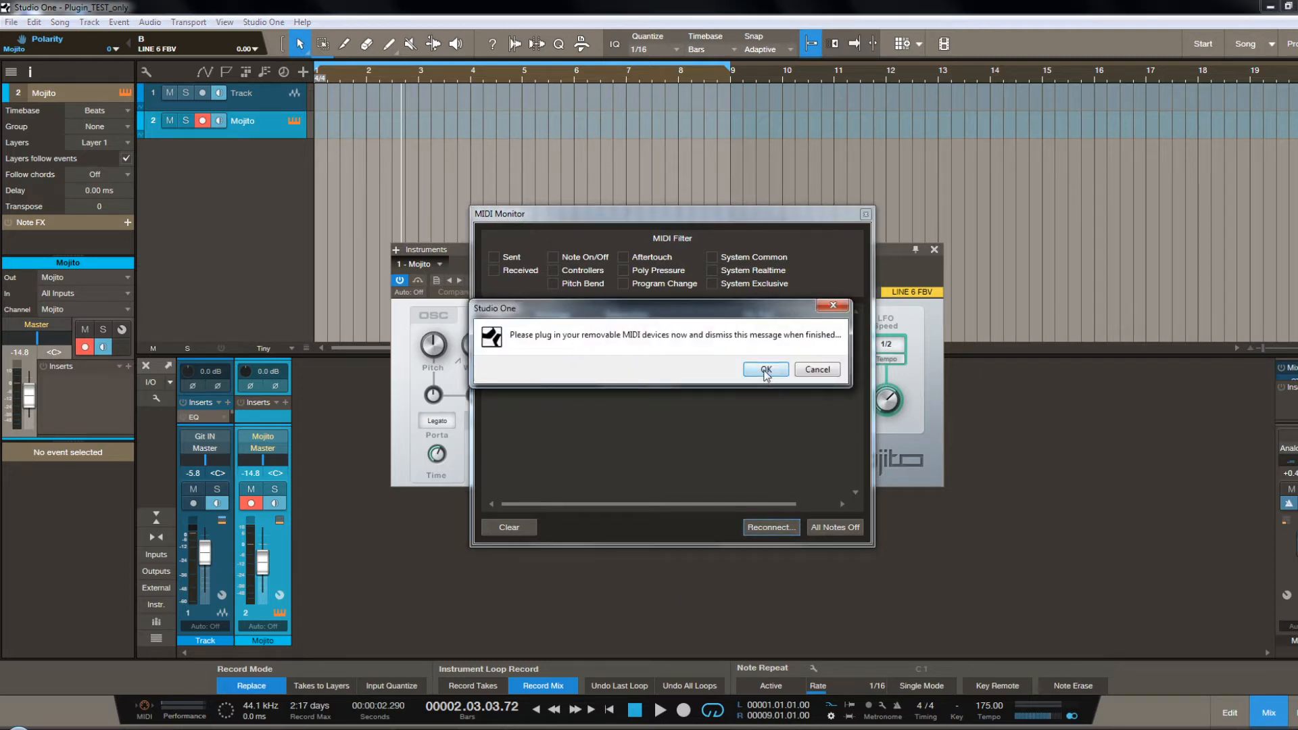
left_click(766, 371)
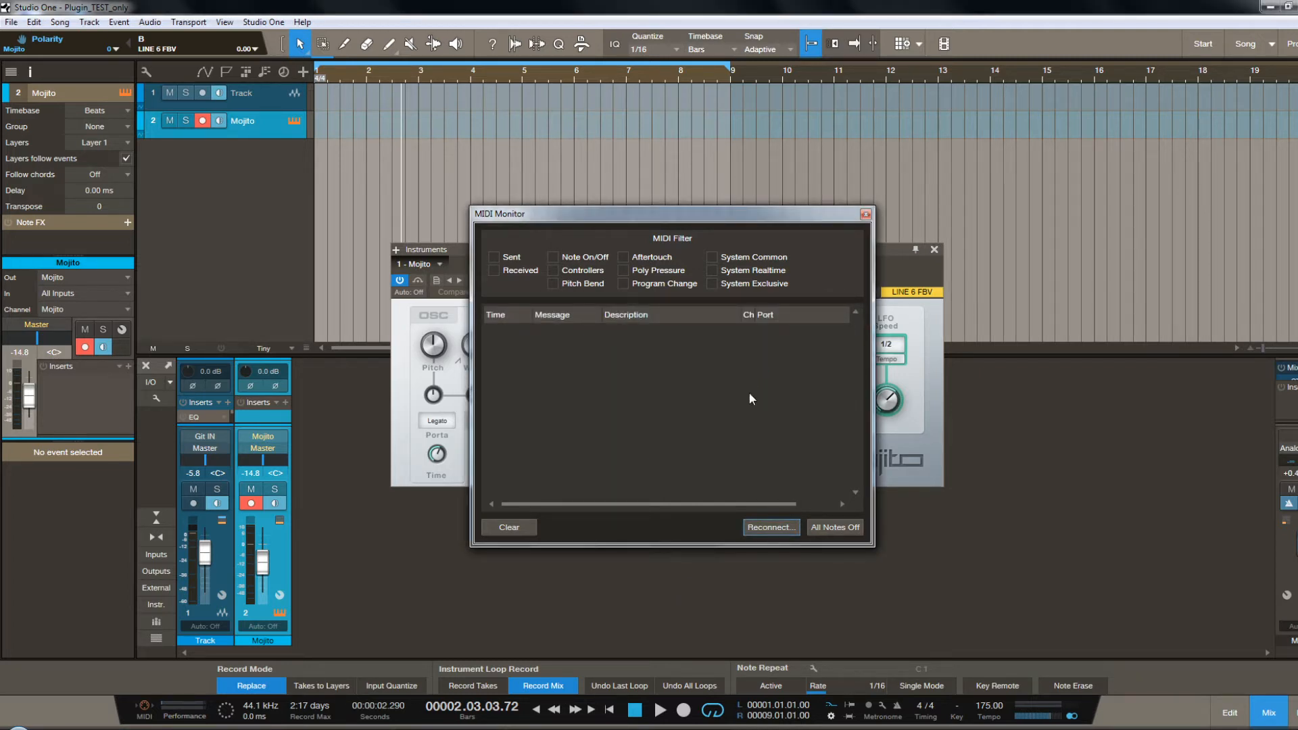
left_click(865, 214)
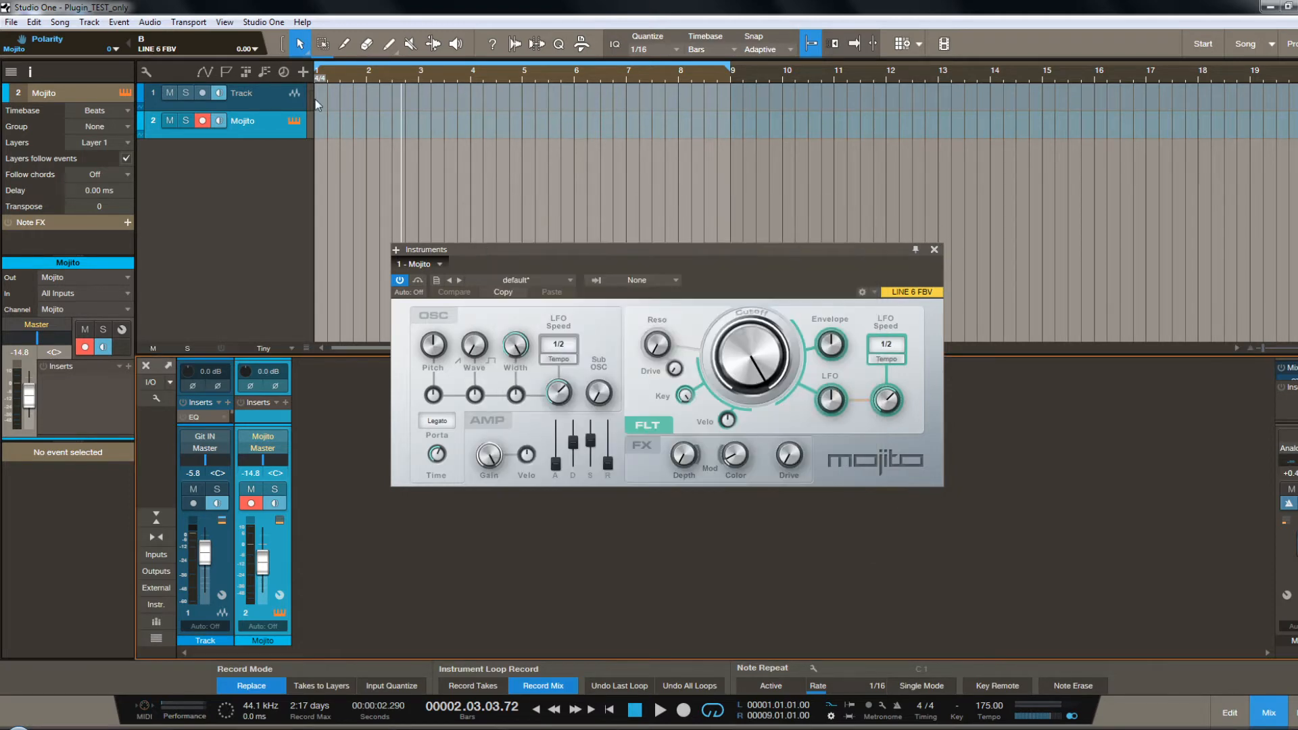
Edit the Mini32 keyboard in the external device options to receive from Keystation Mini 32.
left_click(263, 21)
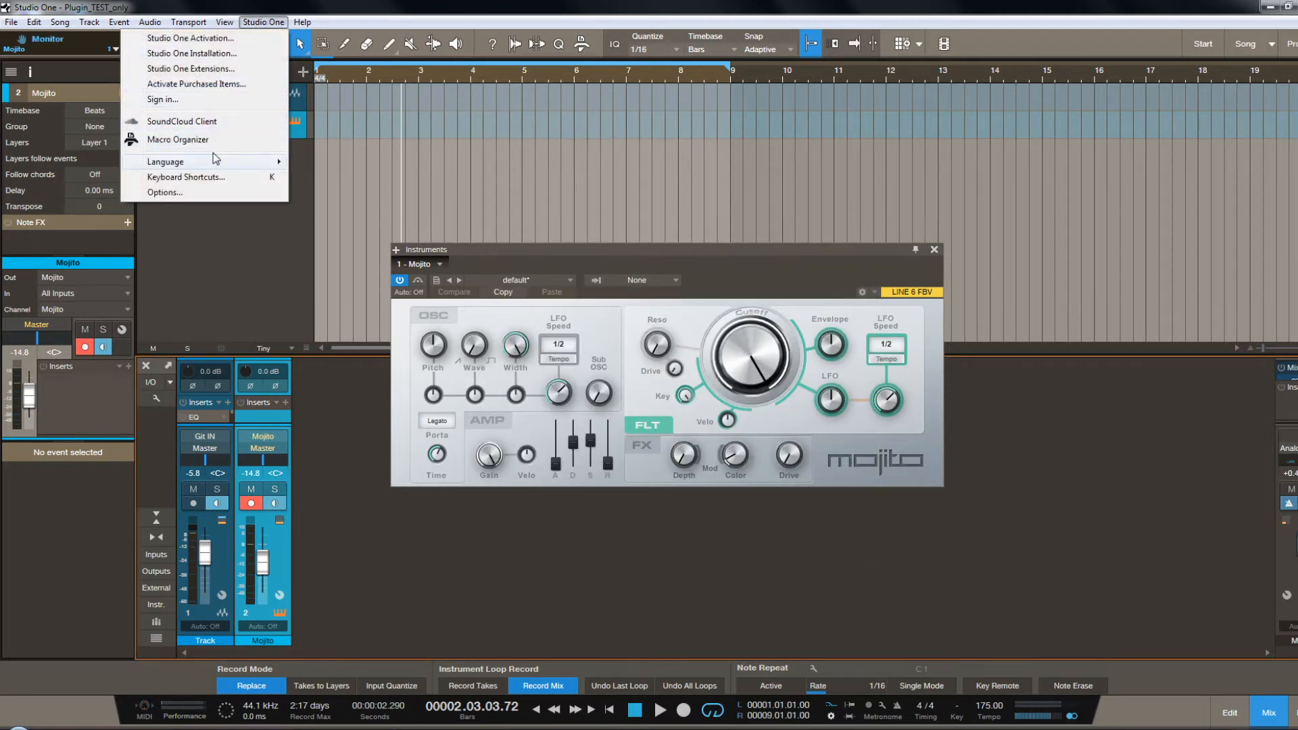
left_click(196, 194)
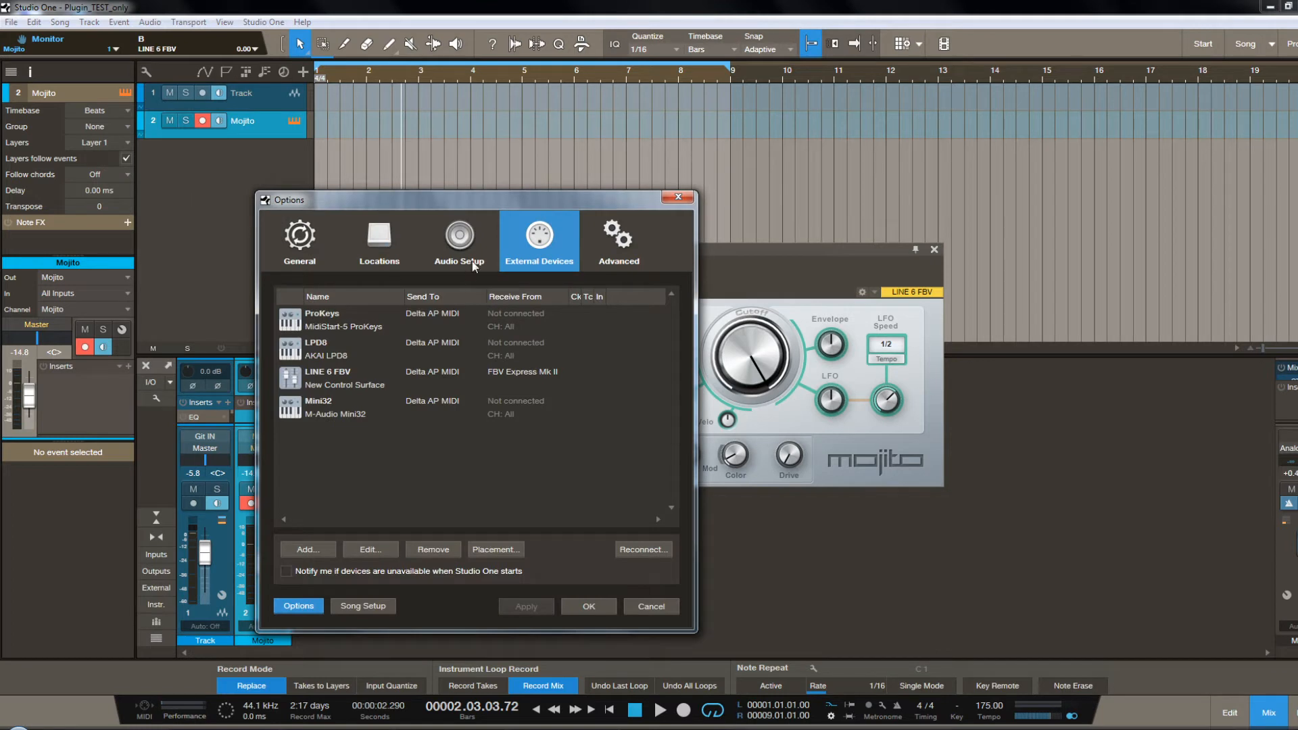
left_click(312, 242)
left_click(546, 244)
double_click(513, 400)
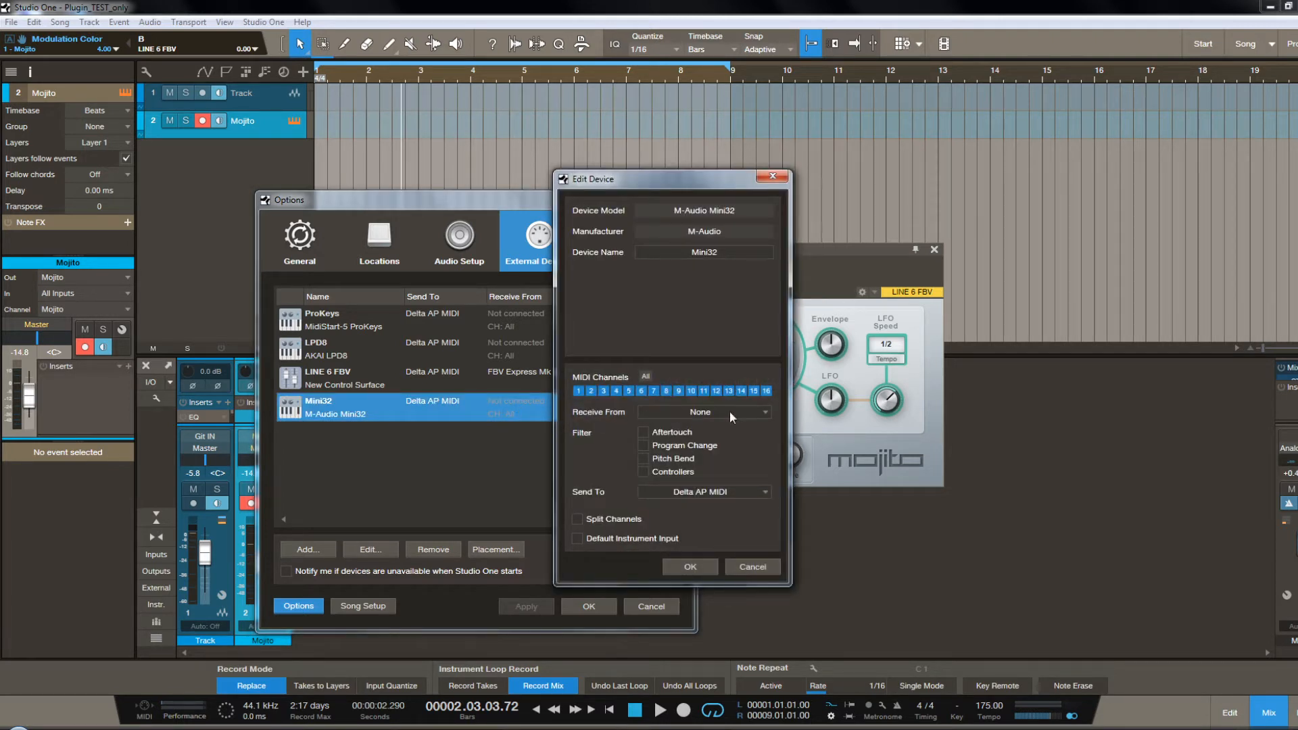
left_click(761, 413)
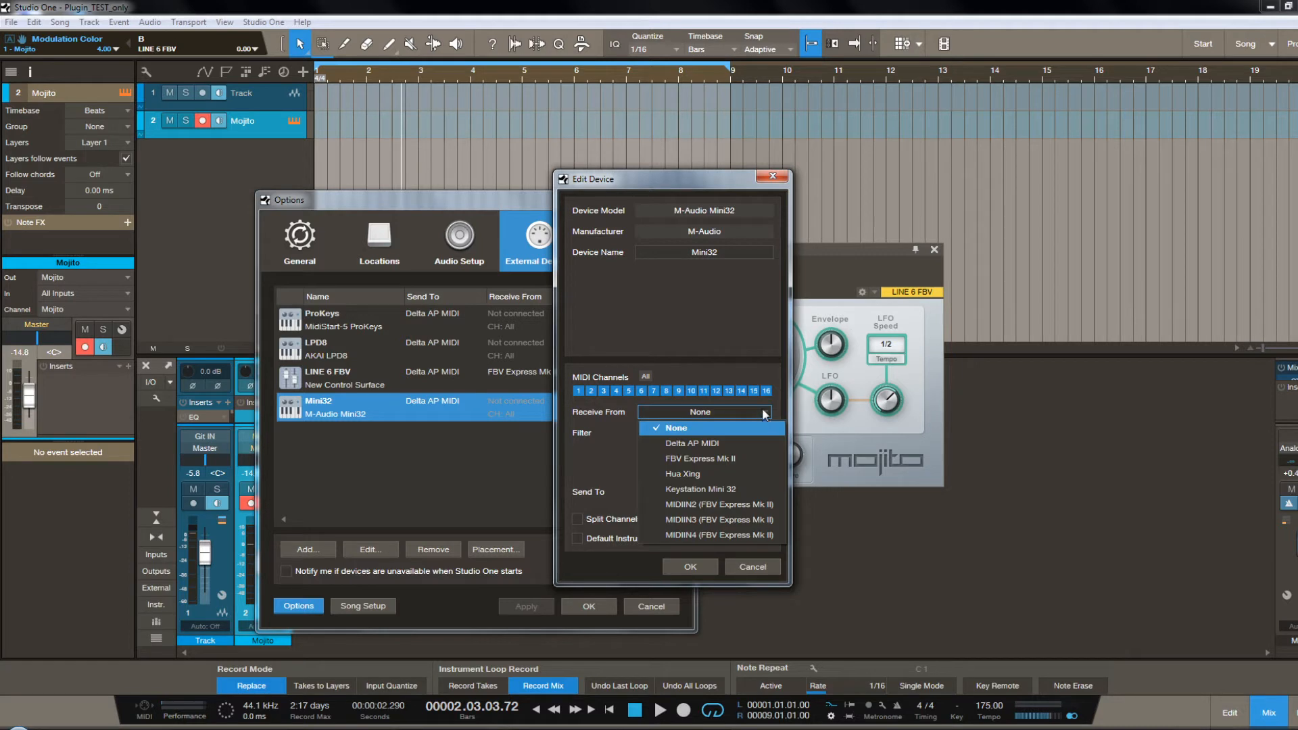
left_click(722, 488)
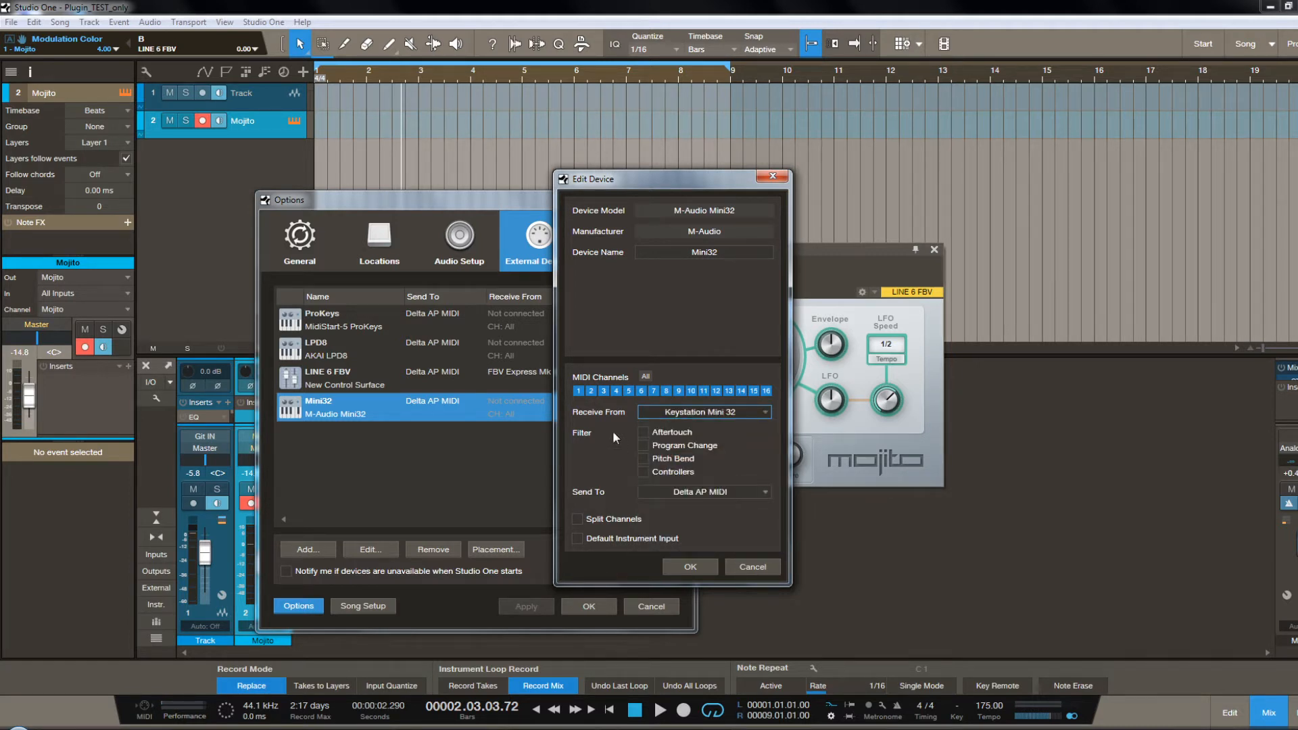
Choose Delta AP MIDI as the Mini32's Send To port and accept the device and options settings.
left_click(768, 493)
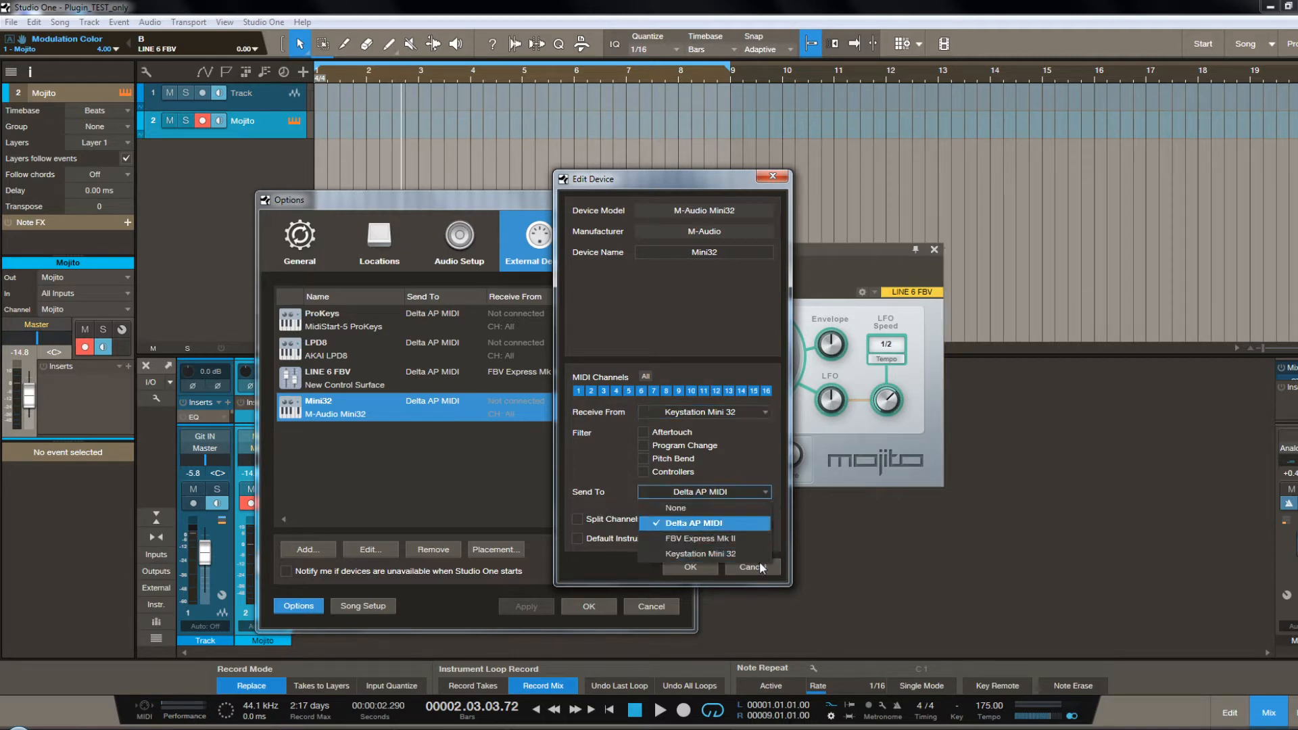
left_click(752, 453)
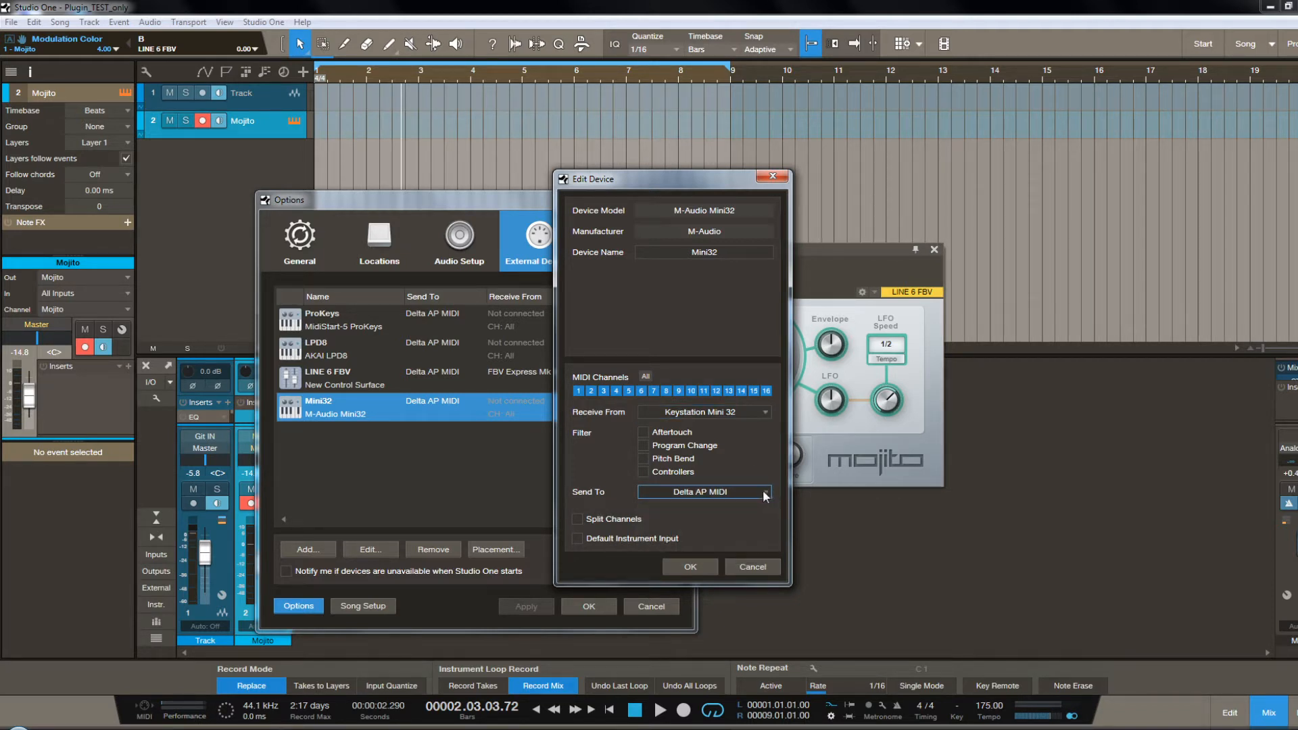
left_click(765, 495)
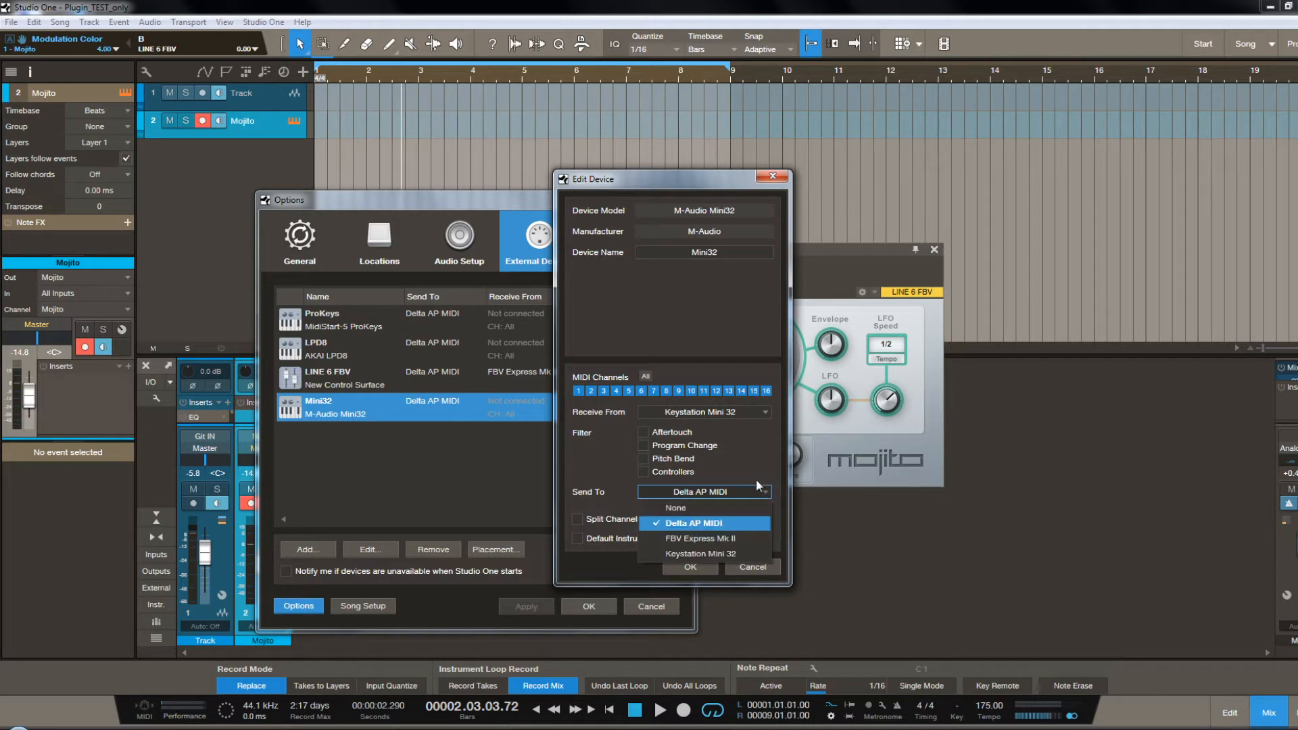
left_click(708, 525)
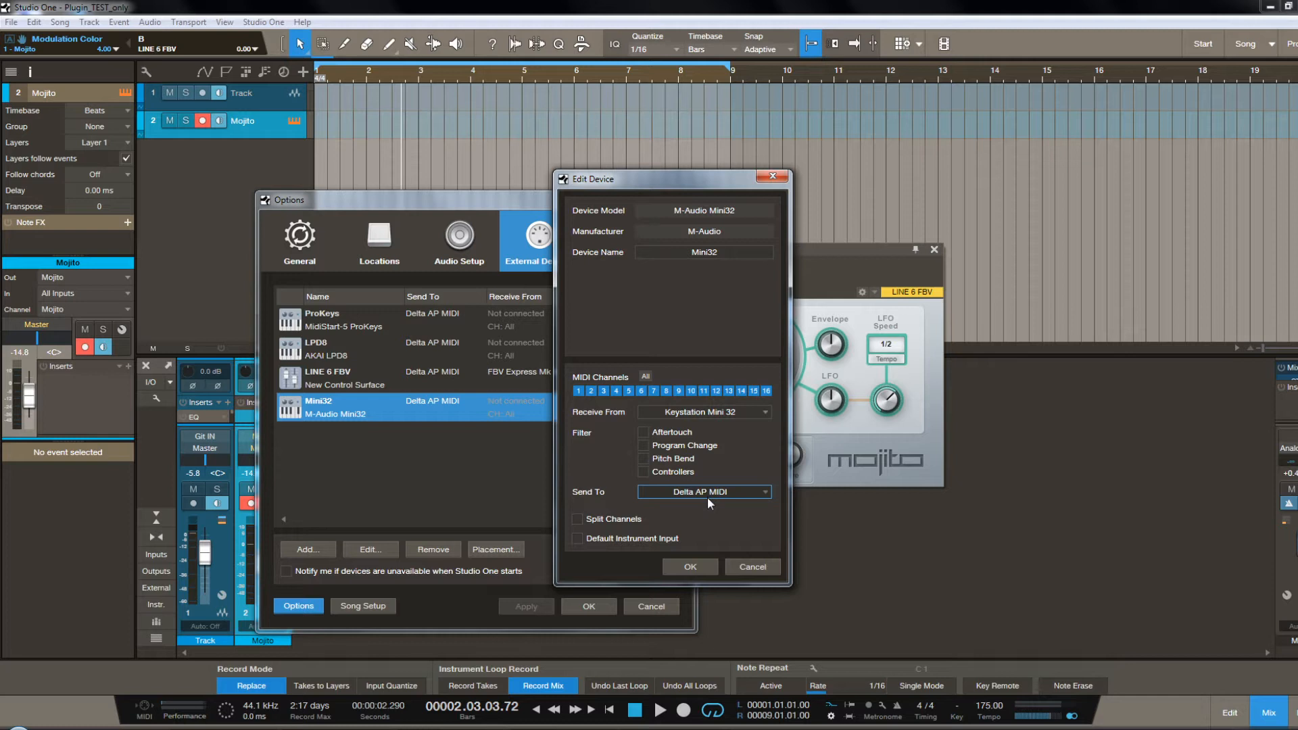
left_click(700, 568)
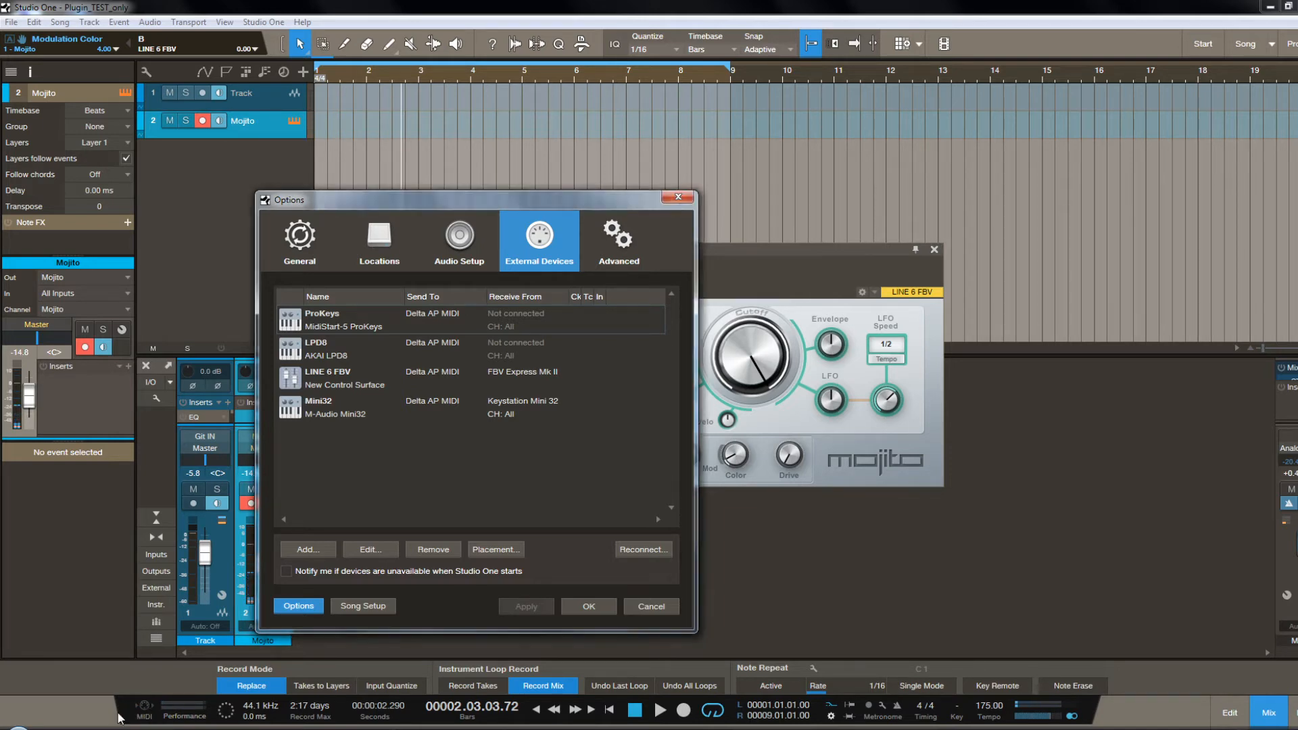
left_click(588, 606)
Clear the incoming messages in the MIDI Monitor, reconnect the MIDI devices and close the monitor.
left_click(149, 707)
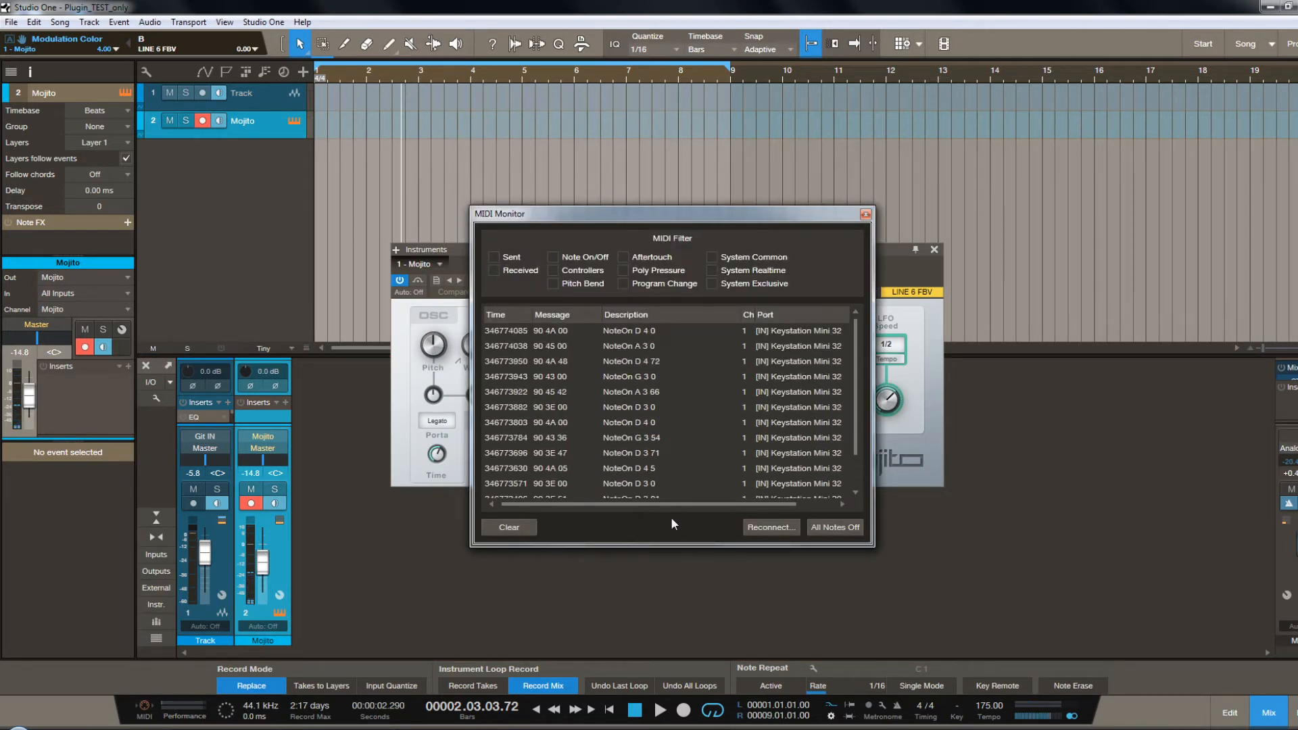
left_click(519, 527)
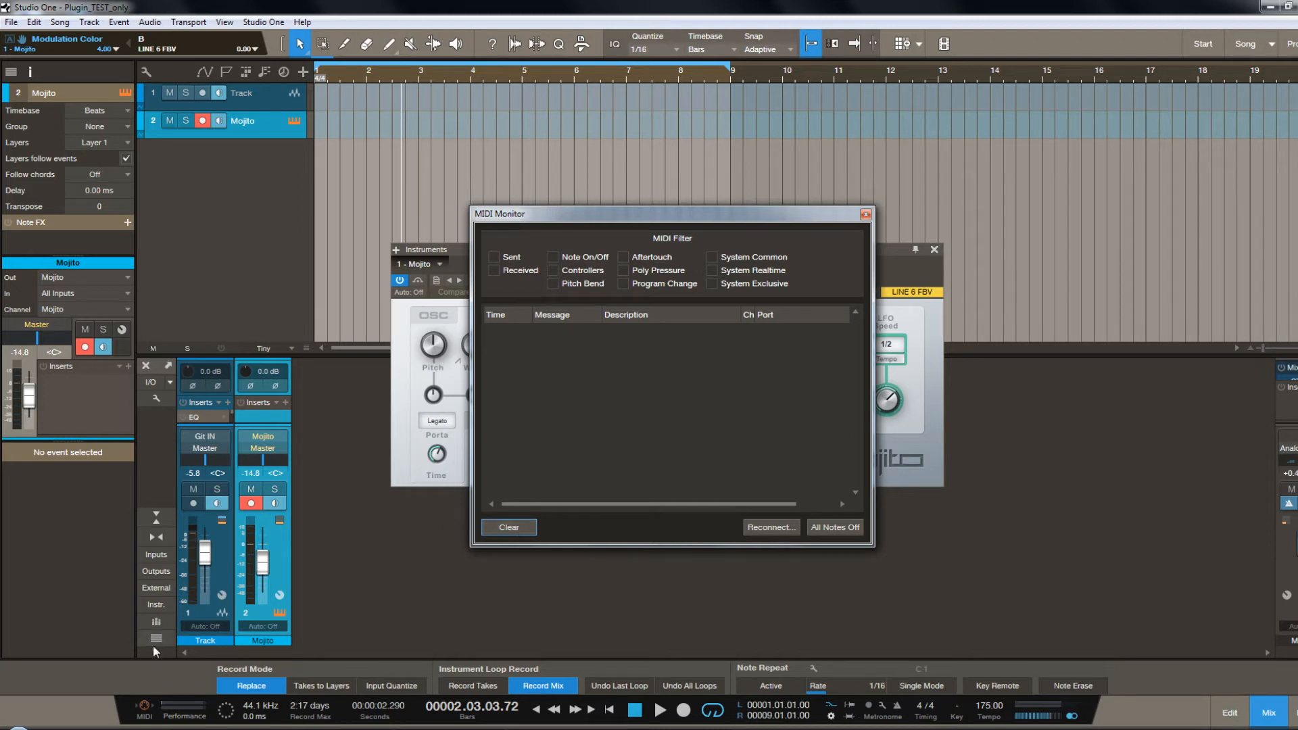
left_click(763, 529)
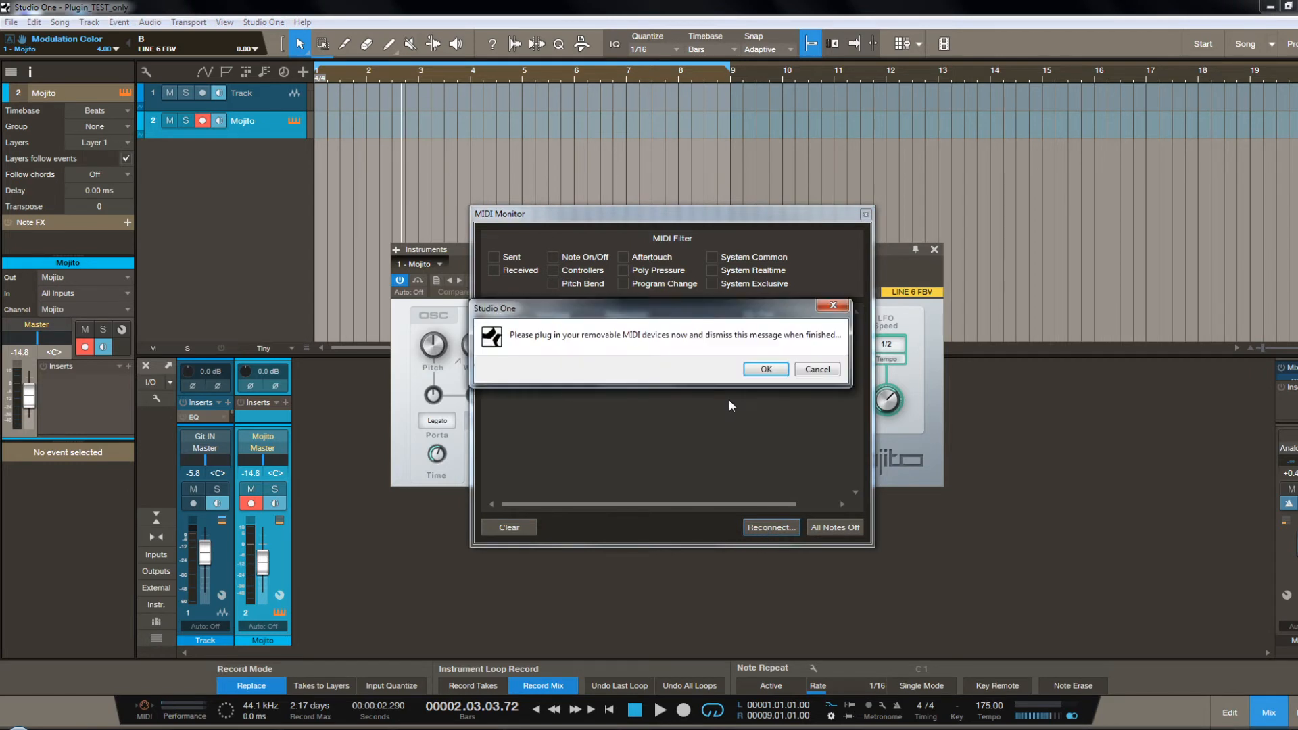
left_click(765, 369)
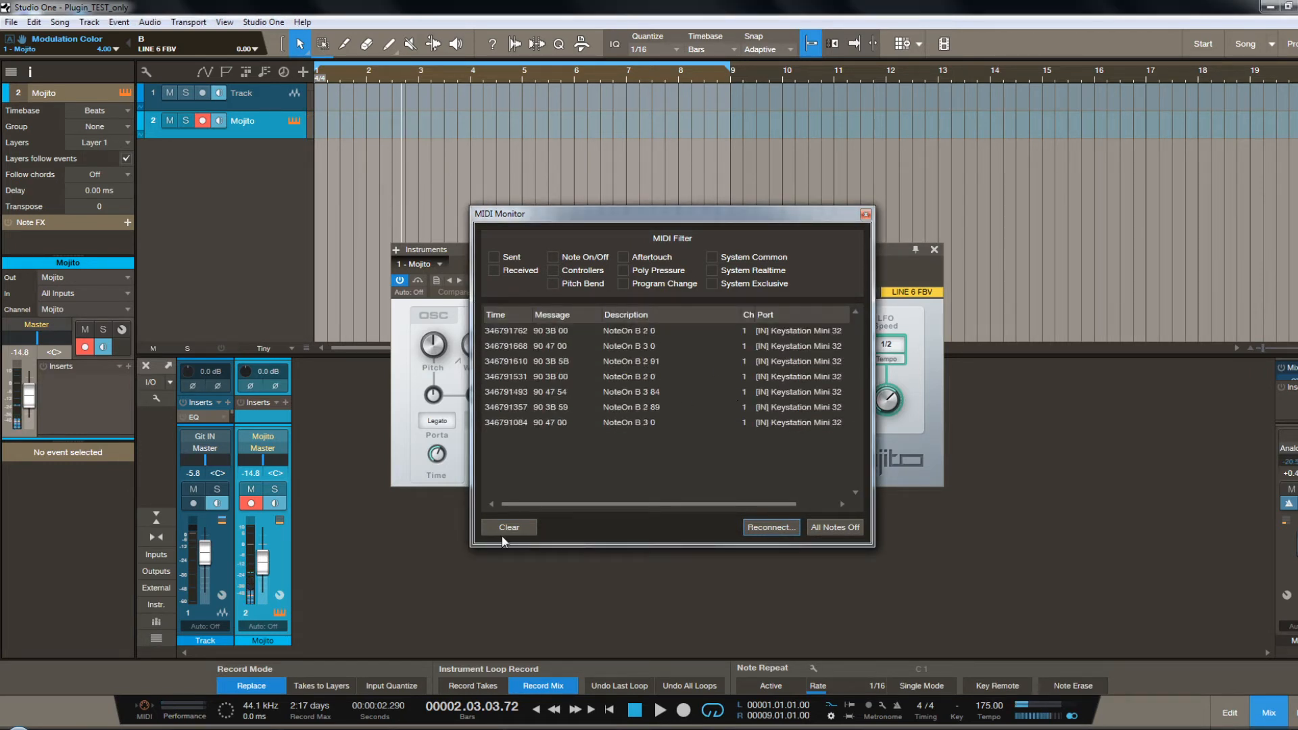
left_click(868, 213)
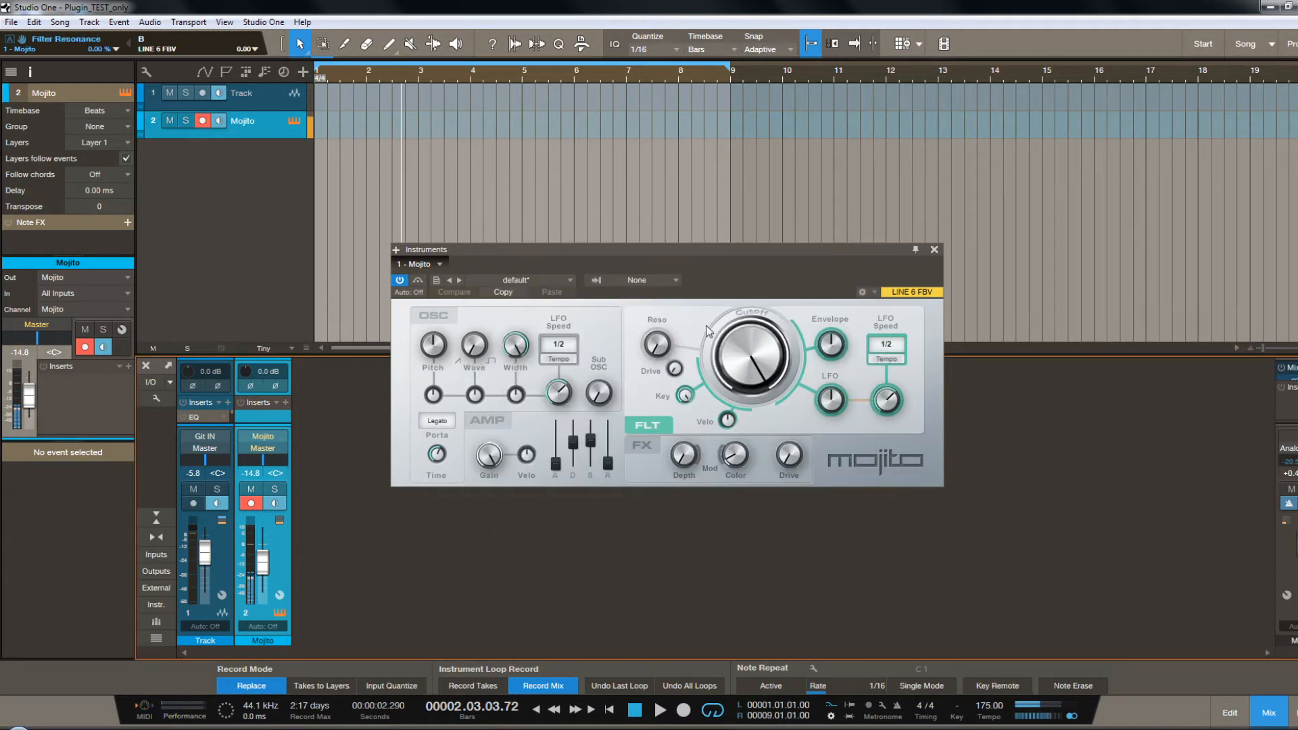
mouse_move(223, 728)
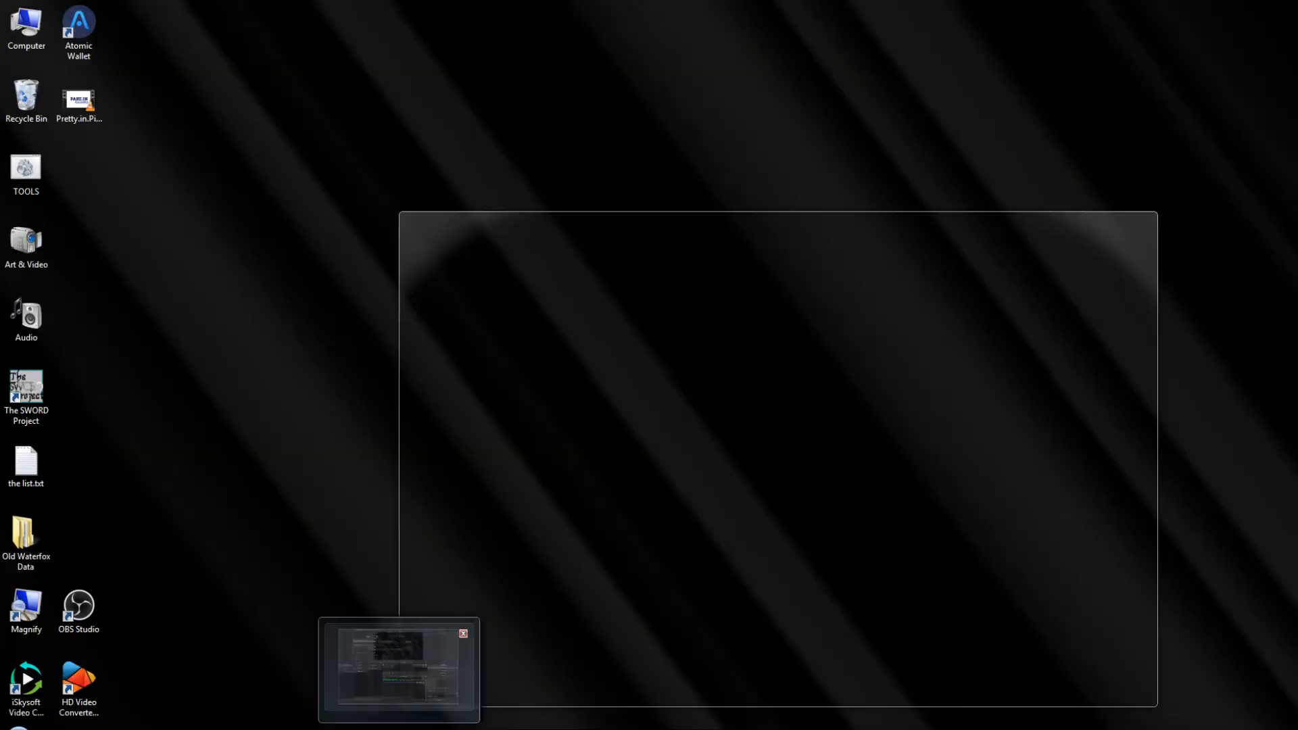
left_click(673, 673)
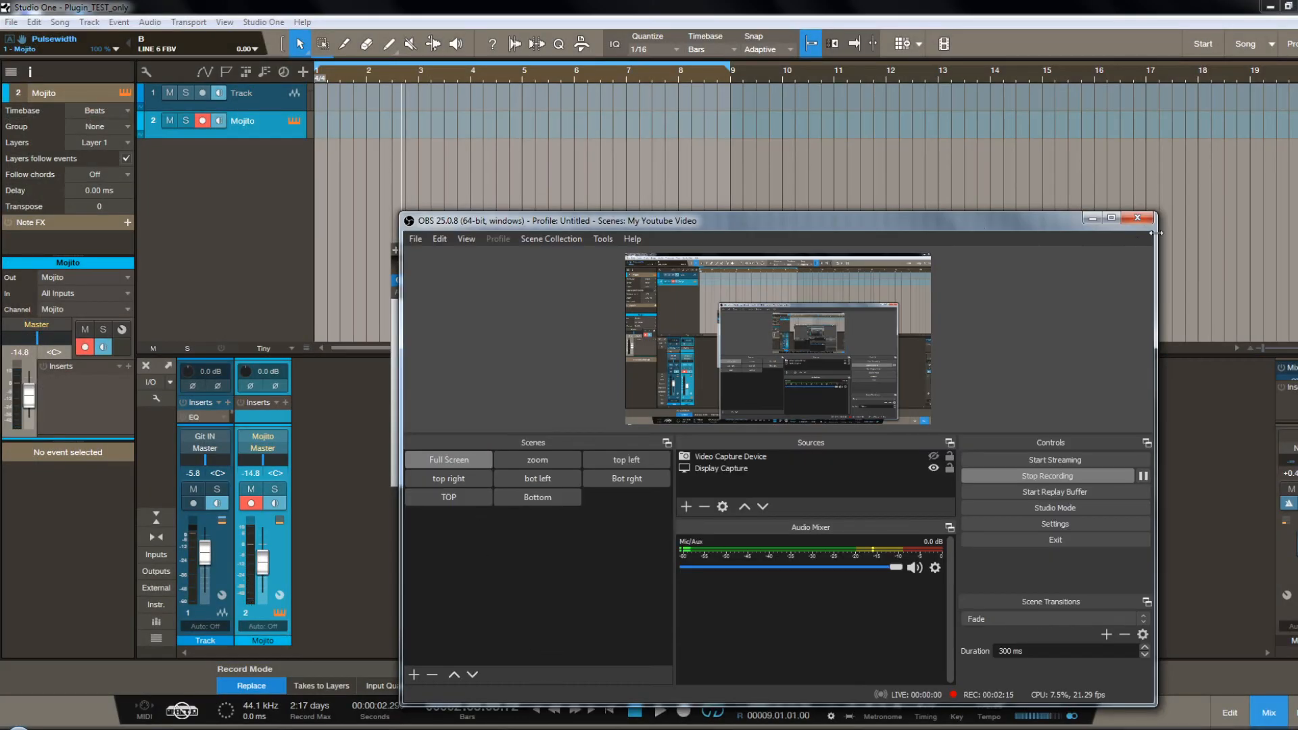
left_click(1098, 218)
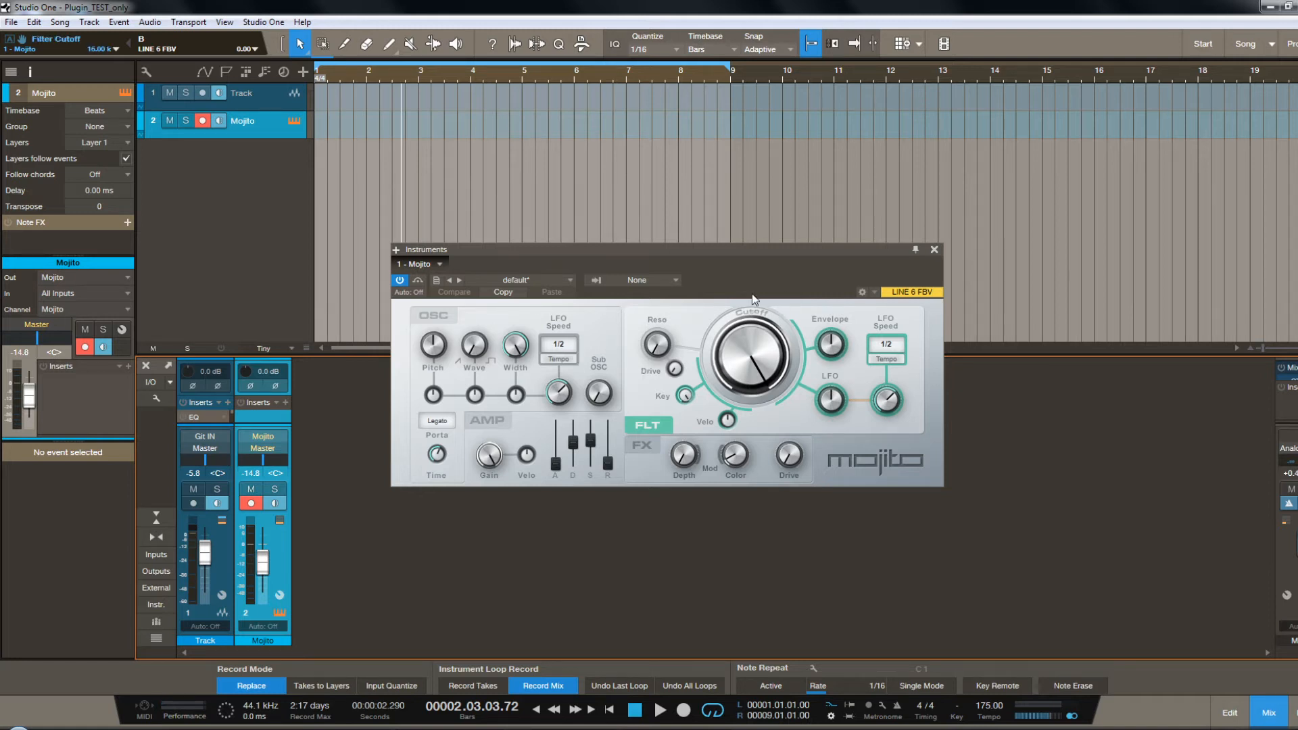
Show the parameter mapping controls in the Mojito window and link Filter Cutoff to Control1 of the Mini32.
left_click_drag(713, 259, 667, 267)
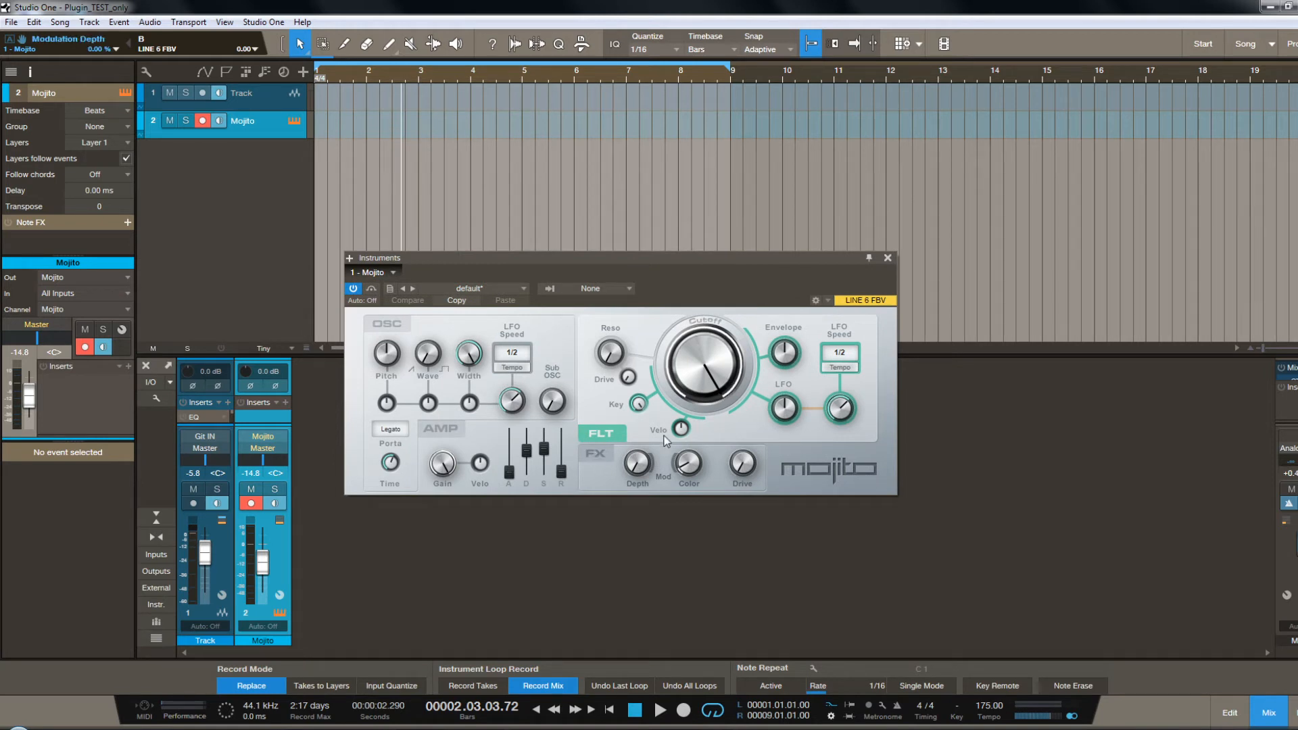
left_click_drag(684, 380, 717, 344)
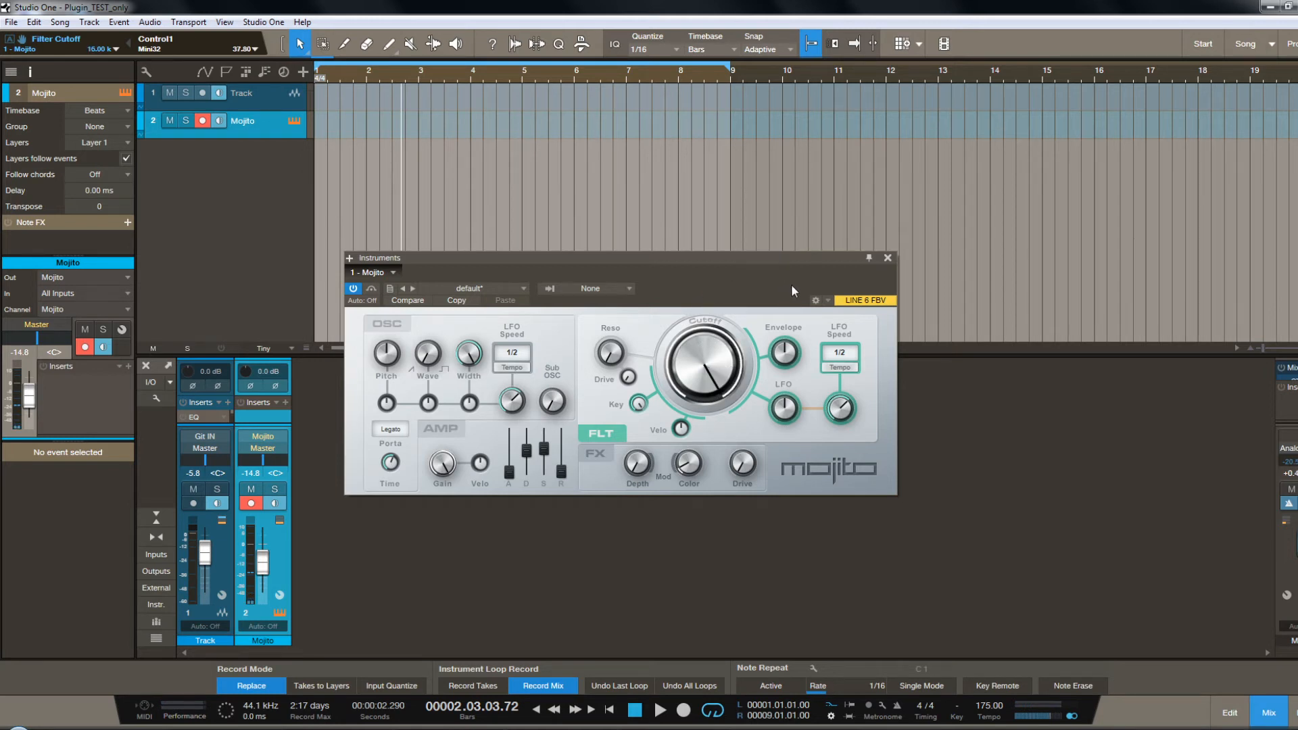
left_click(815, 300)
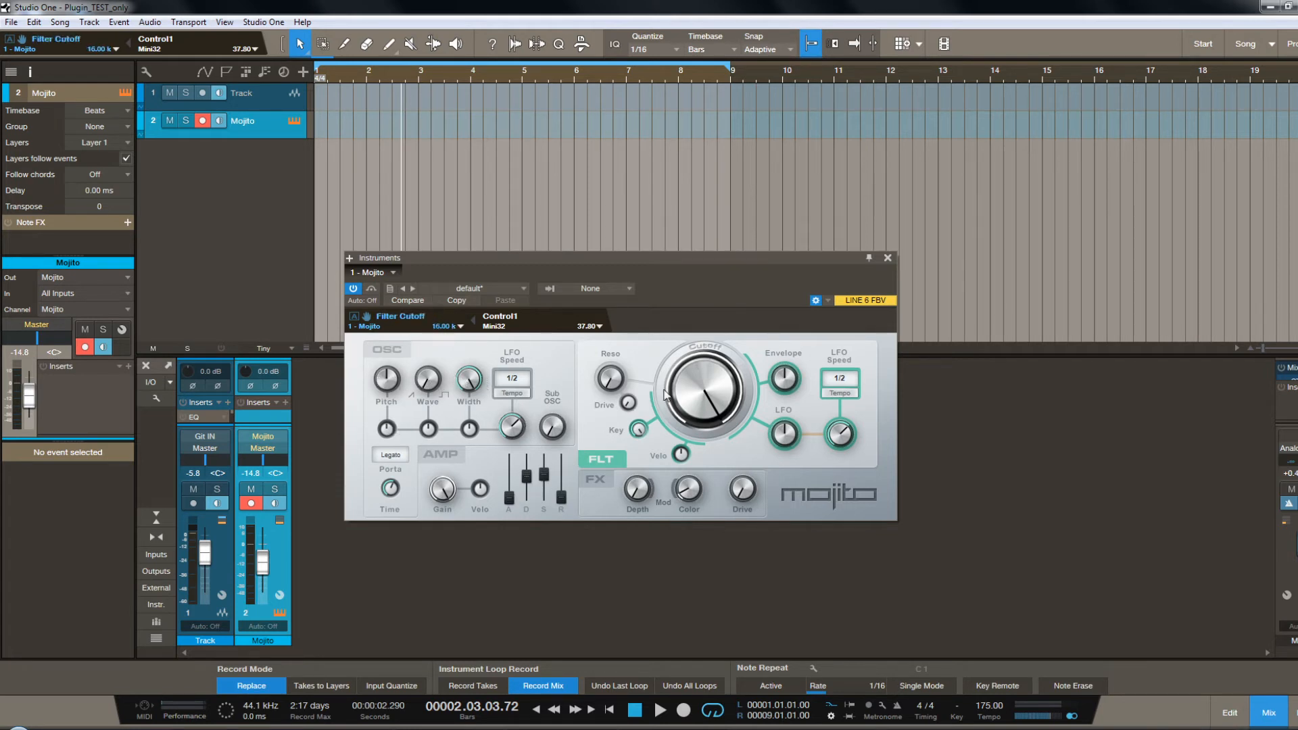
left_click_drag(699, 396, 704, 346)
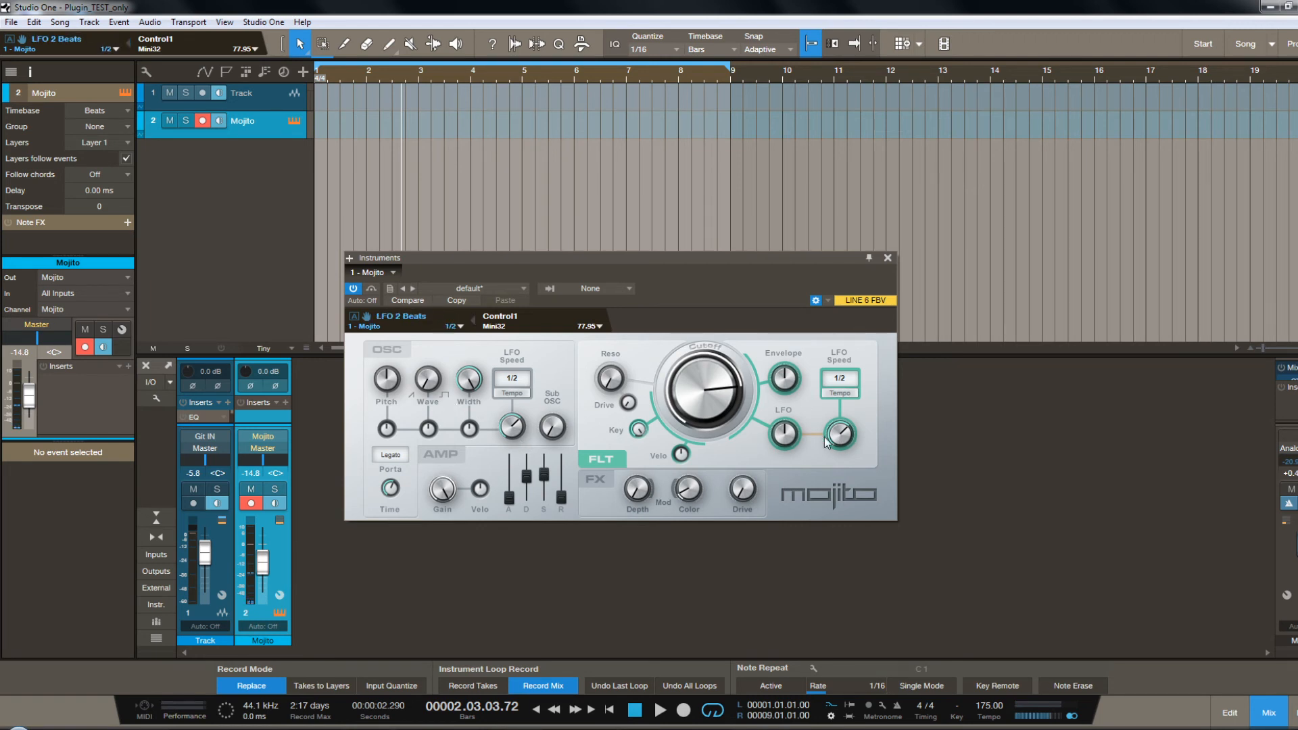
Raise Mojito's filter resonance and reposition the instrument window.
left_click_drag(708, 261, 708, 216)
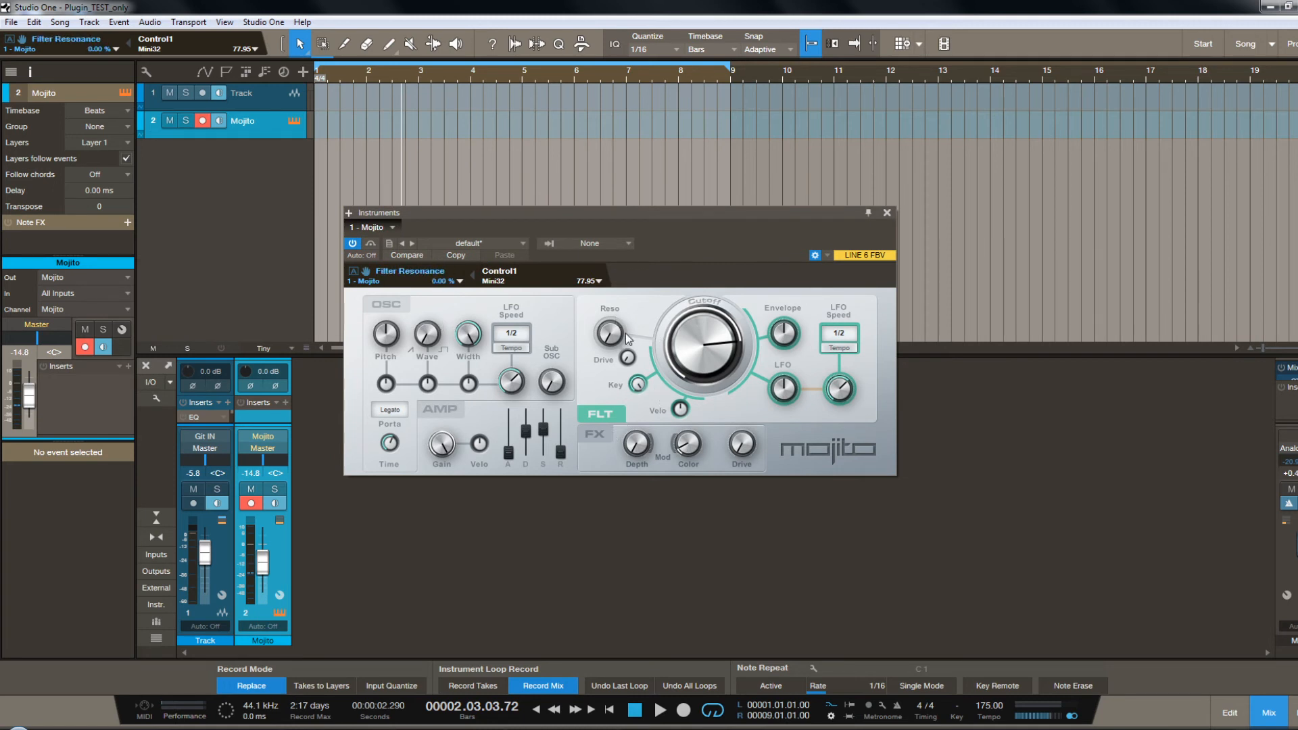
left_click_drag(610, 334, 608, 299)
left_click_drag(696, 214, 697, 227)
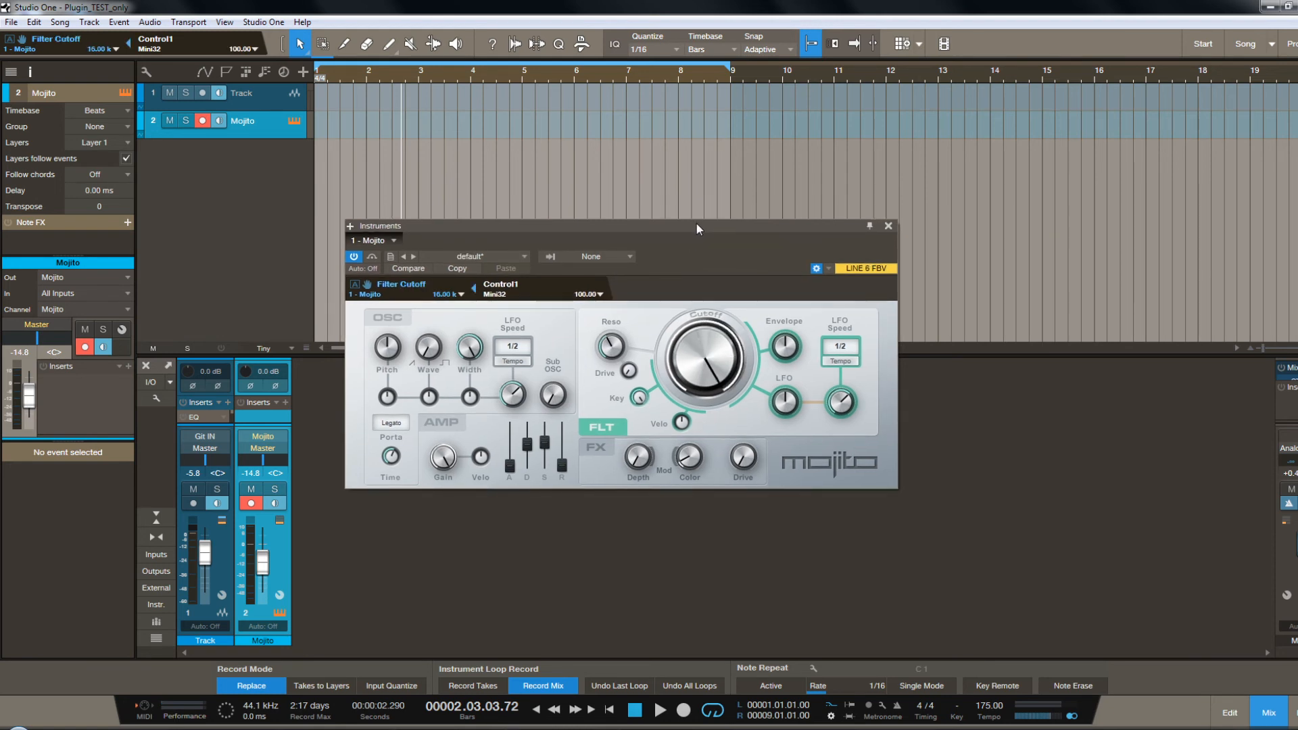
Raise the Mojito channel volume to about -8.2 dB and assign that volume to Control1 on the Mini32.
mouse_move(262, 564)
left_mouse_down()
mouse_move(263, 576)
mouse_move(261, 557)
left_mouse_up()
right_click(263, 558)
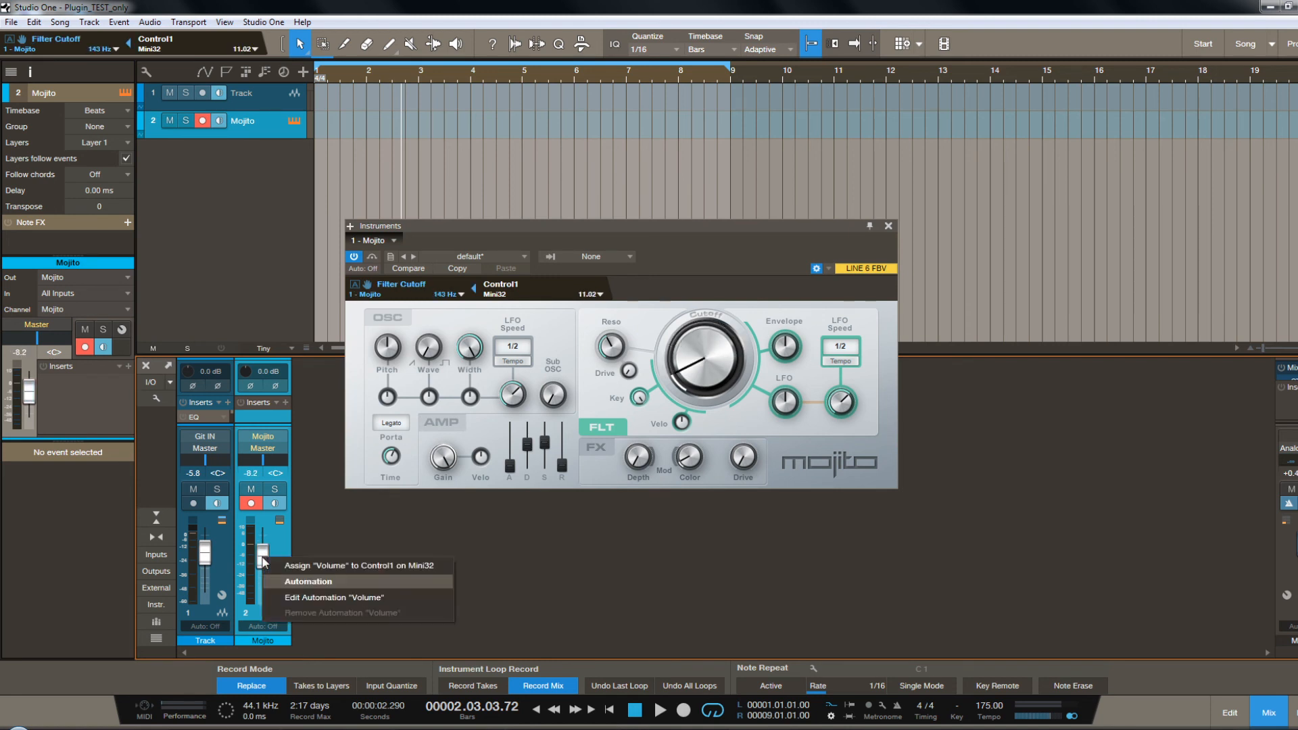
left_click(358, 565)
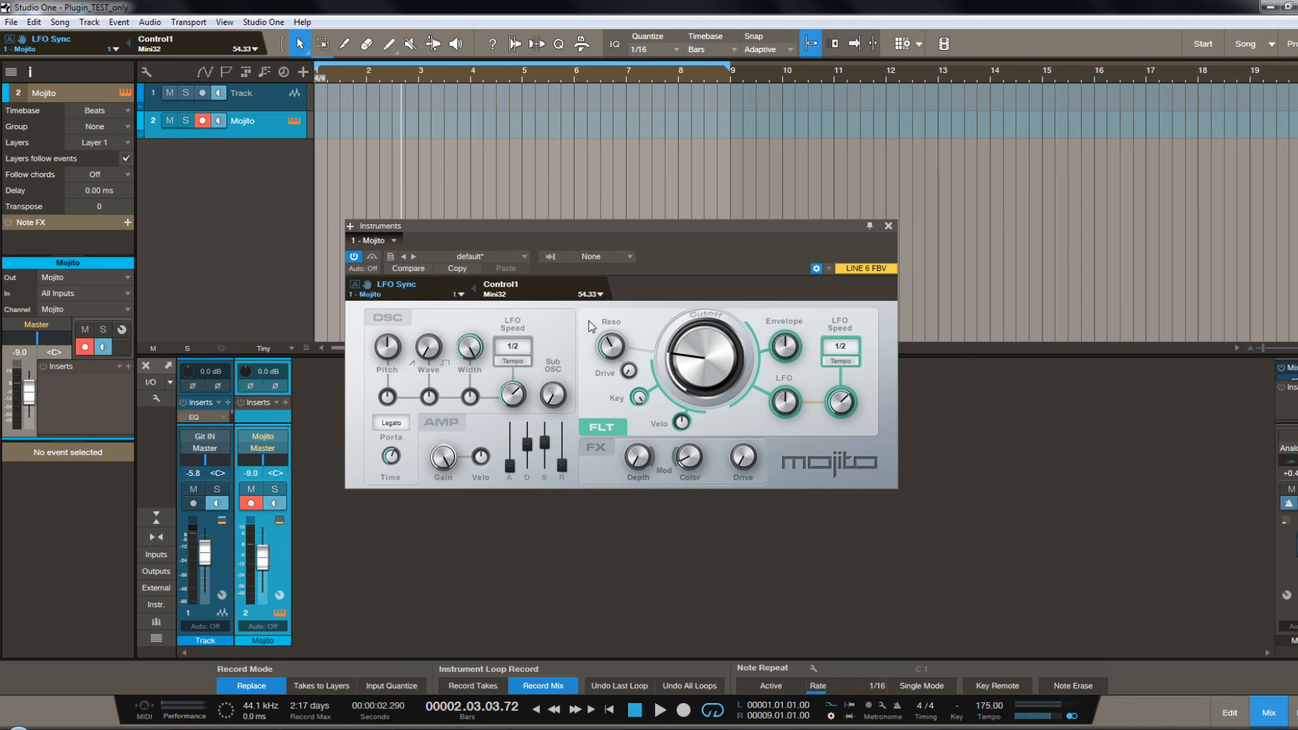
left_click_drag(643, 234, 657, 259)
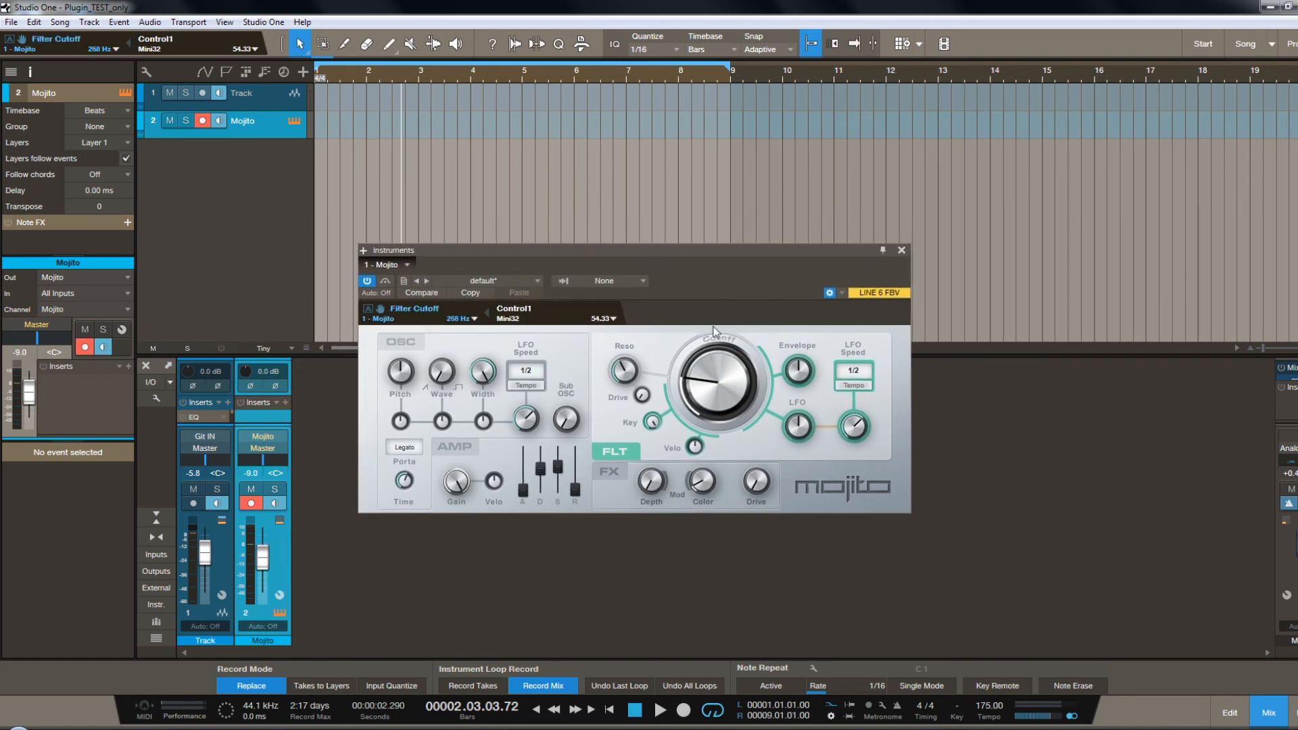